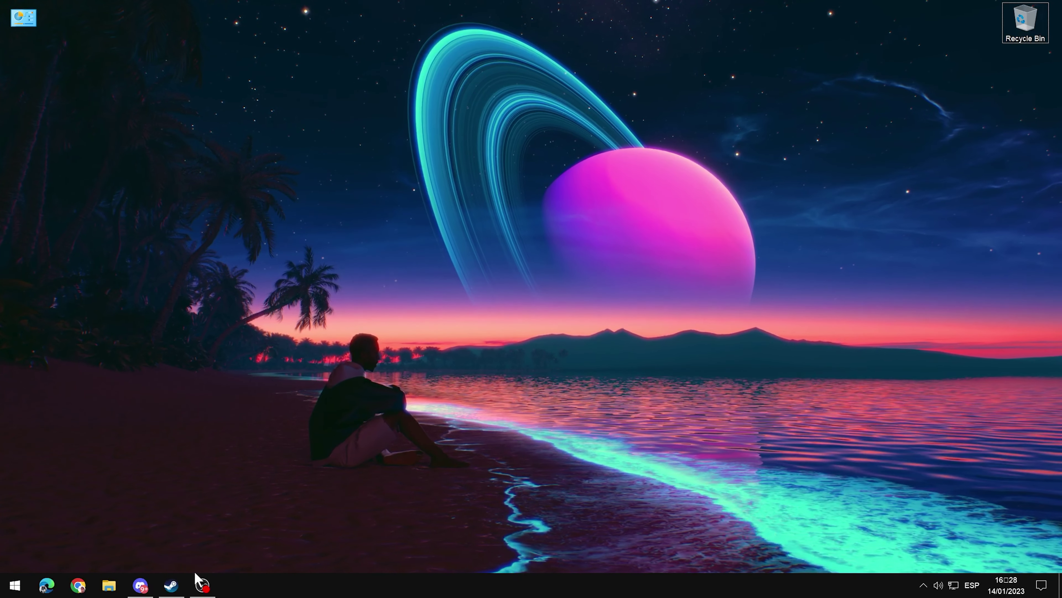
- Switch to Steam, search the store for "apex", and open the Apex Legends™ store page
{"action": "left_click", "coordinate": [171, 585]}
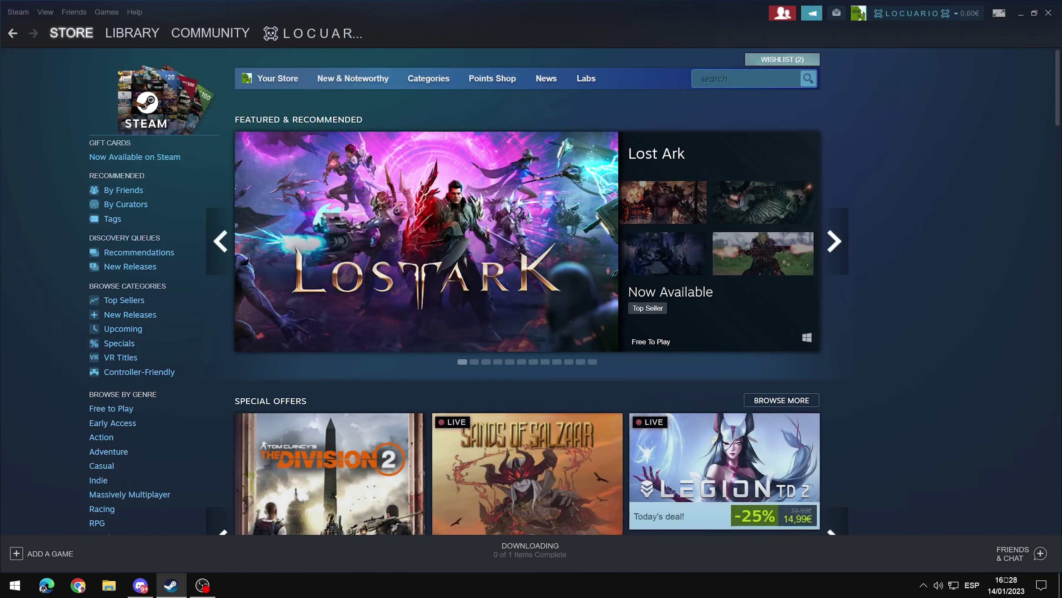
{"action": "type", "text": "apex"}
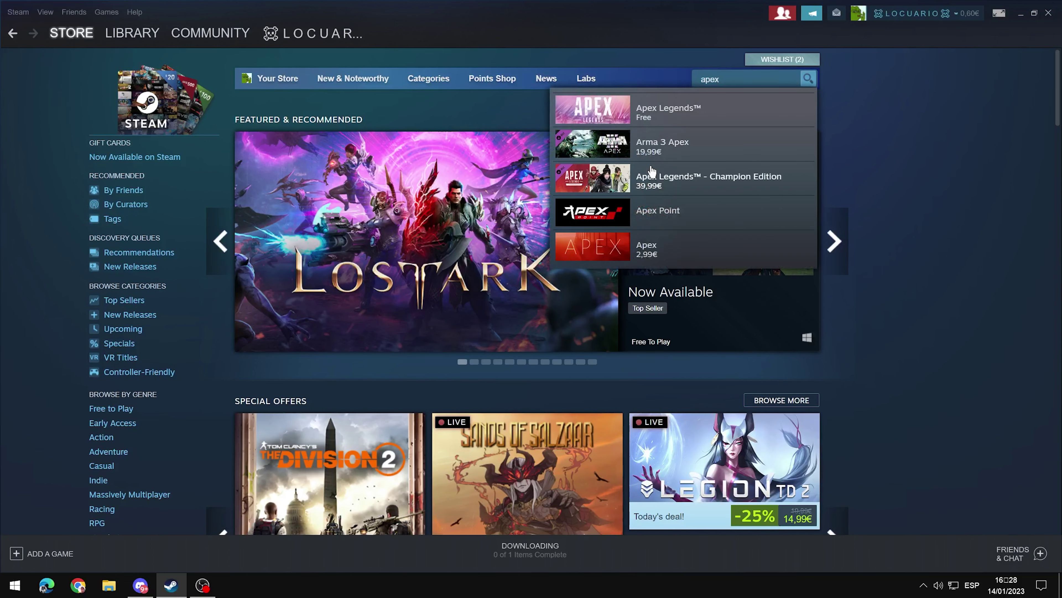
{"action": "left_click", "coordinate": [709, 112]}
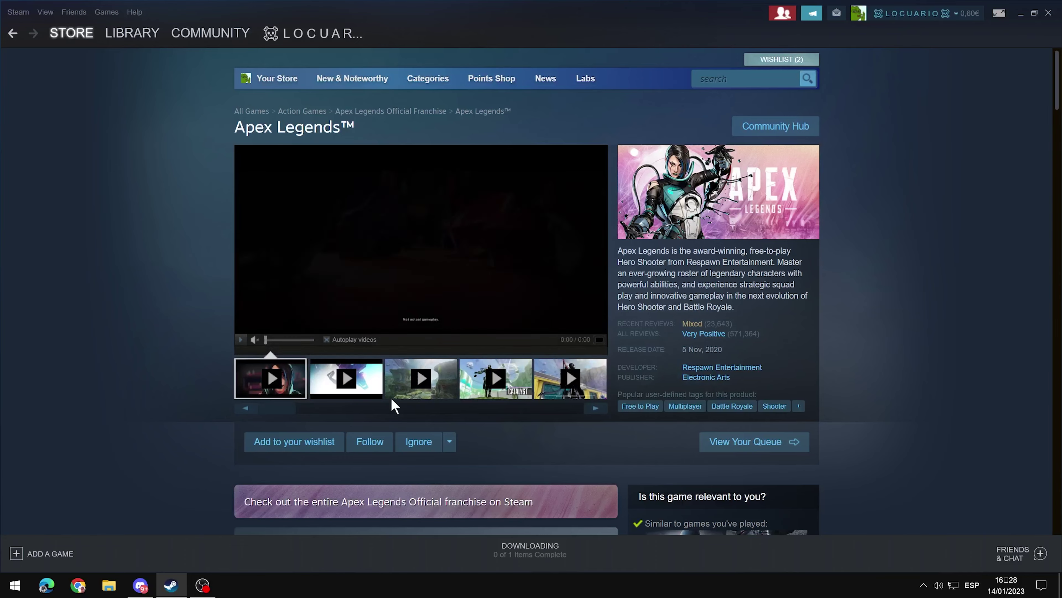
- Add the free-to-play Apex Legends™ to the Steam library and dismiss the notice
{"action": "scroll", "coordinate": [391, 403], "scroll_direction": "down", "scroll_amount": 6}
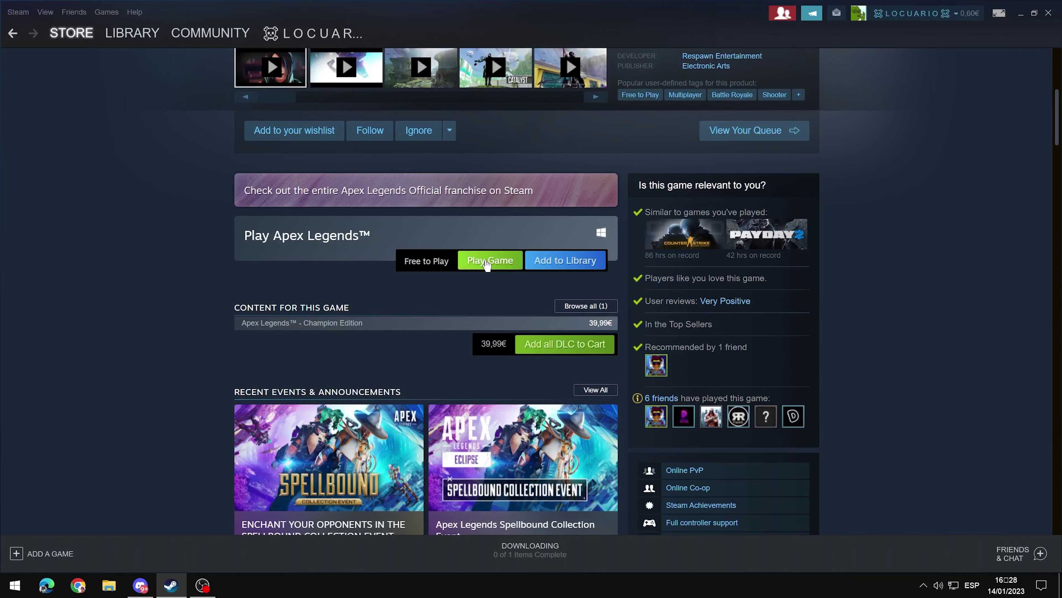
{"action": "left_click", "coordinate": [585, 264]}
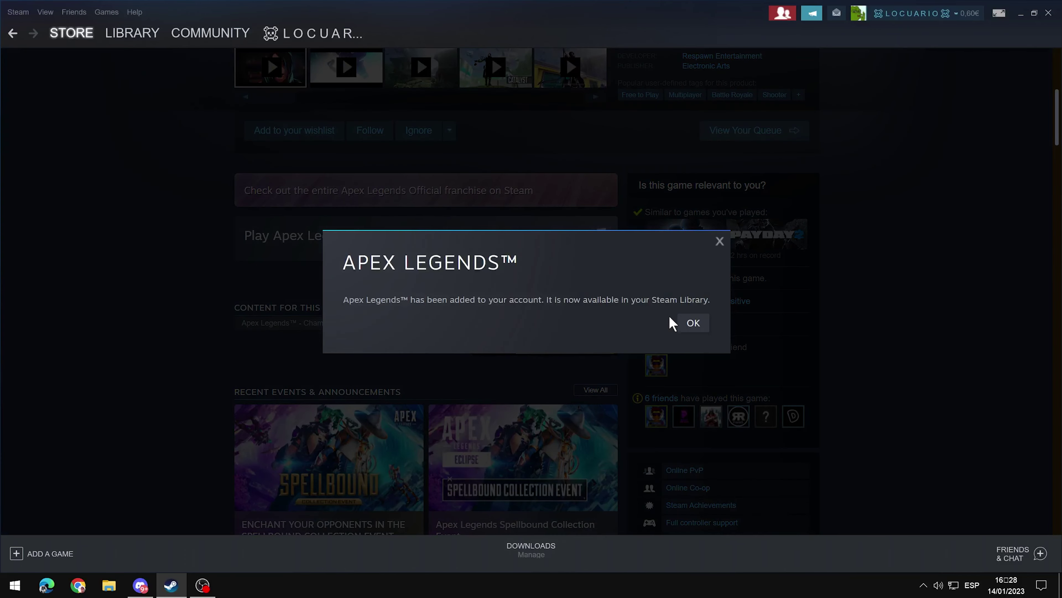
{"action": "left_click", "coordinate": [694, 323]}
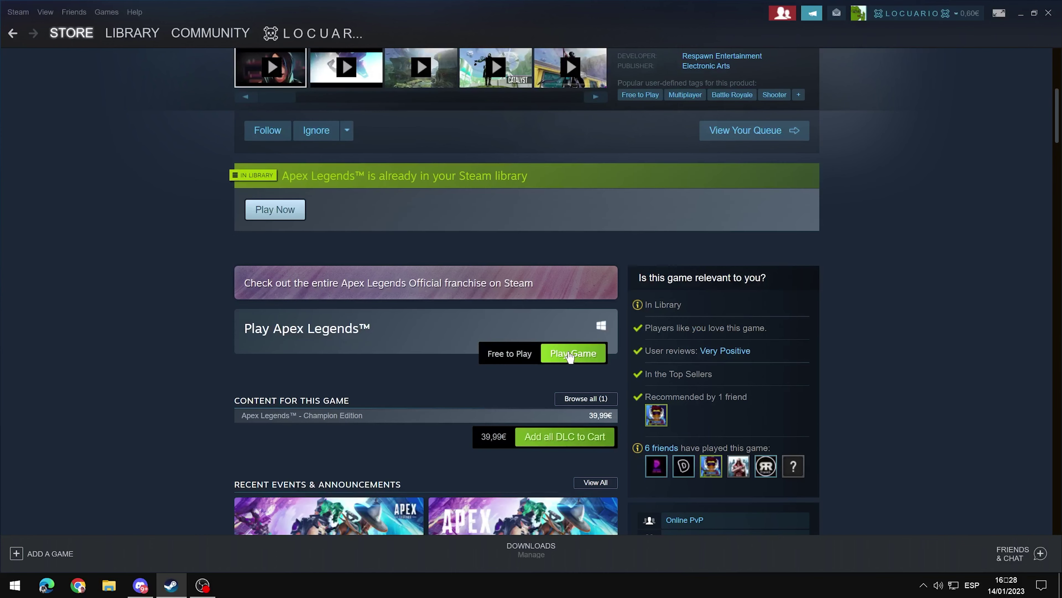
- Review the disk space and install location in the Apex Legends installation dialog, and close it without installing
{"action": "left_click", "coordinate": [571, 354]}
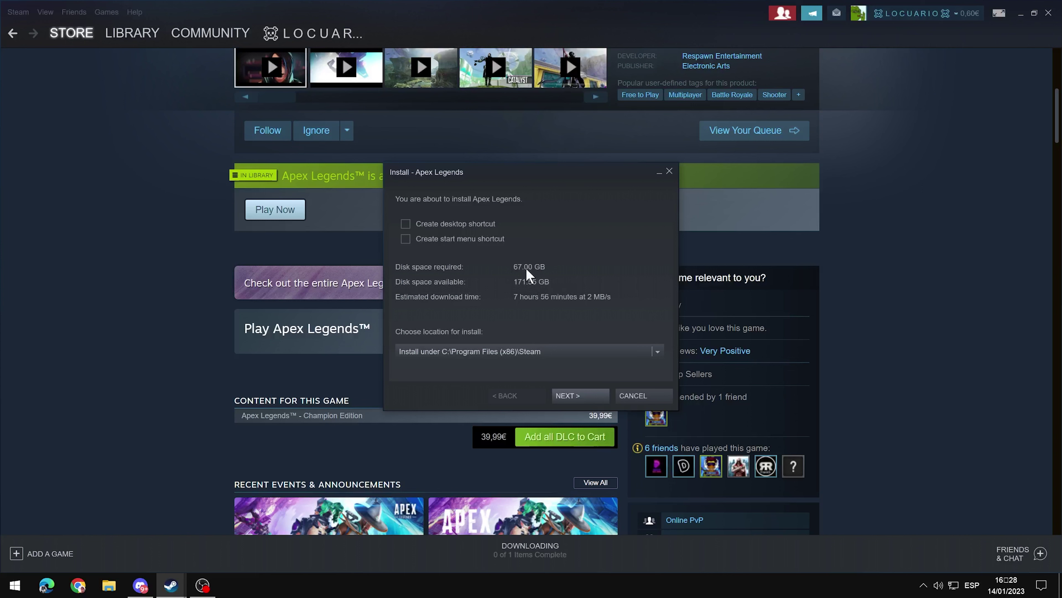
{"action": "left_click", "coordinate": [670, 172]}
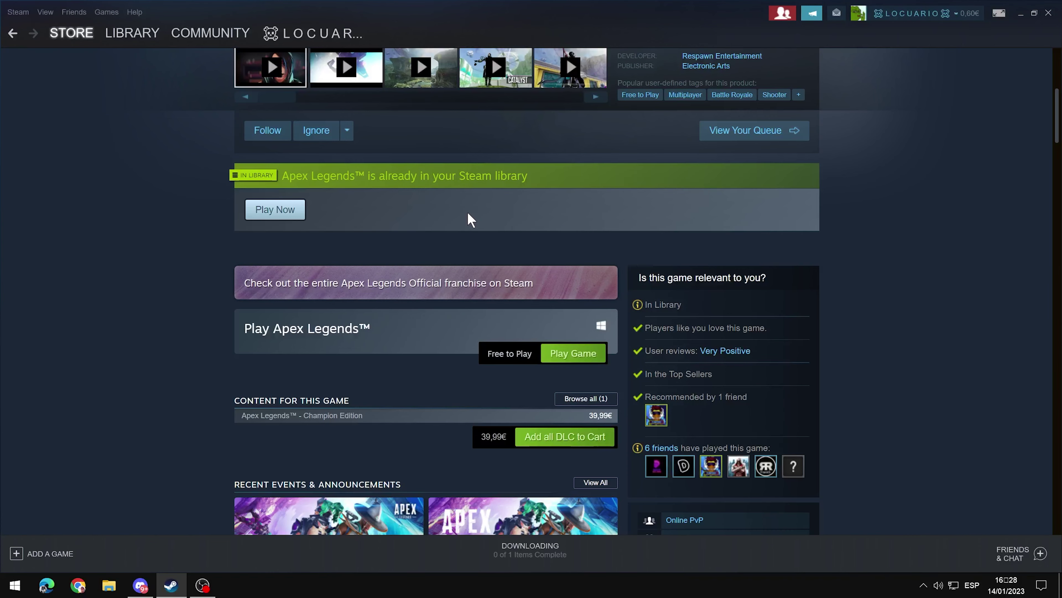
{"action": "scroll", "coordinate": [450, 418], "scroll_direction": "down", "scroll_amount": 6}
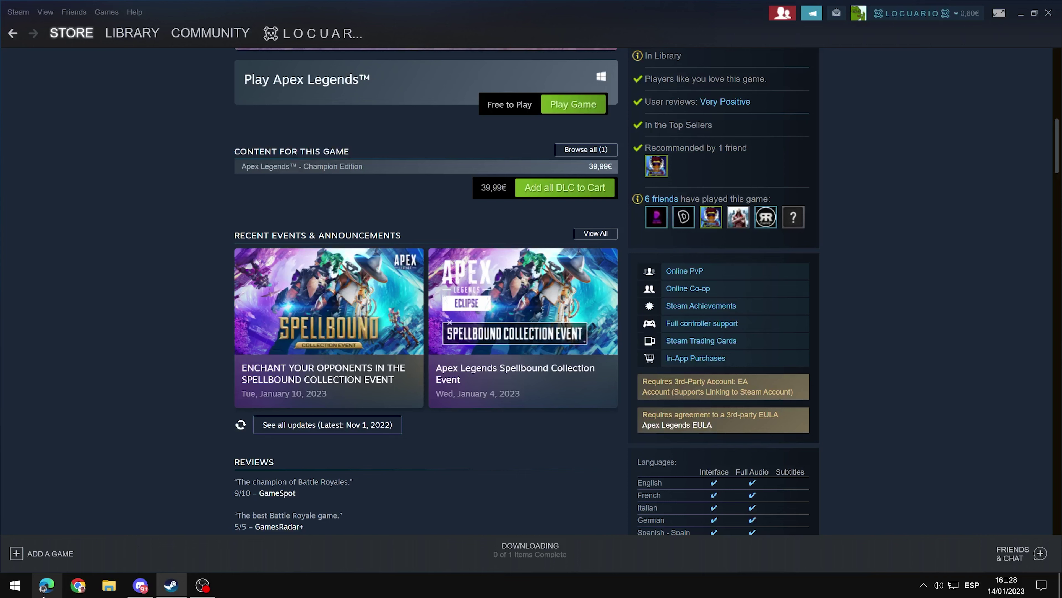
- Switch to the Edge browser, search the web for "APEX legends download", and open EA's Apex Legends PC download page
{"action": "left_click", "coordinate": [46, 585]}
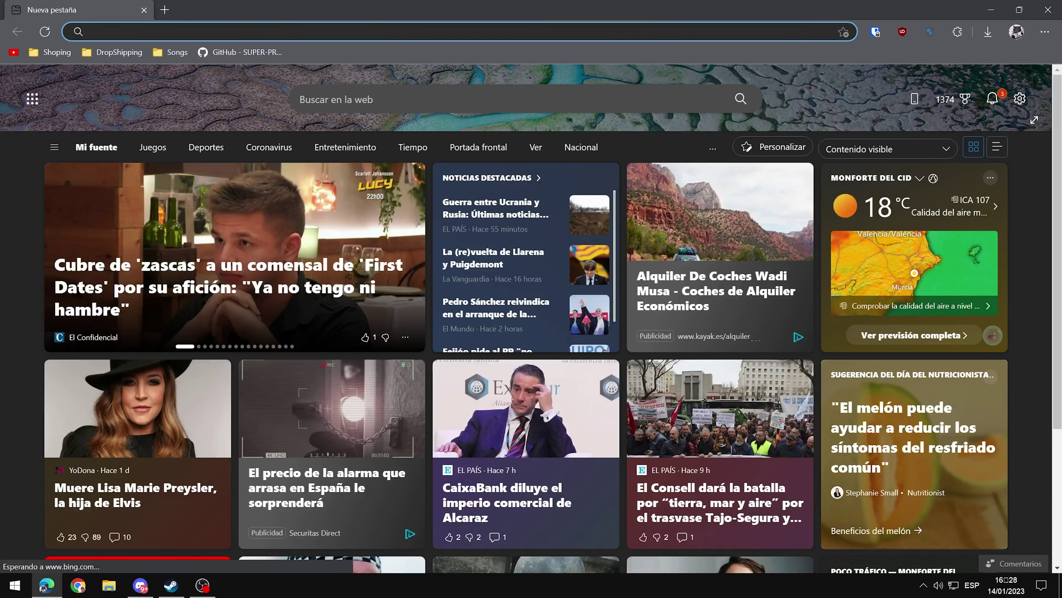
{"action": "type", "text": "apex "}
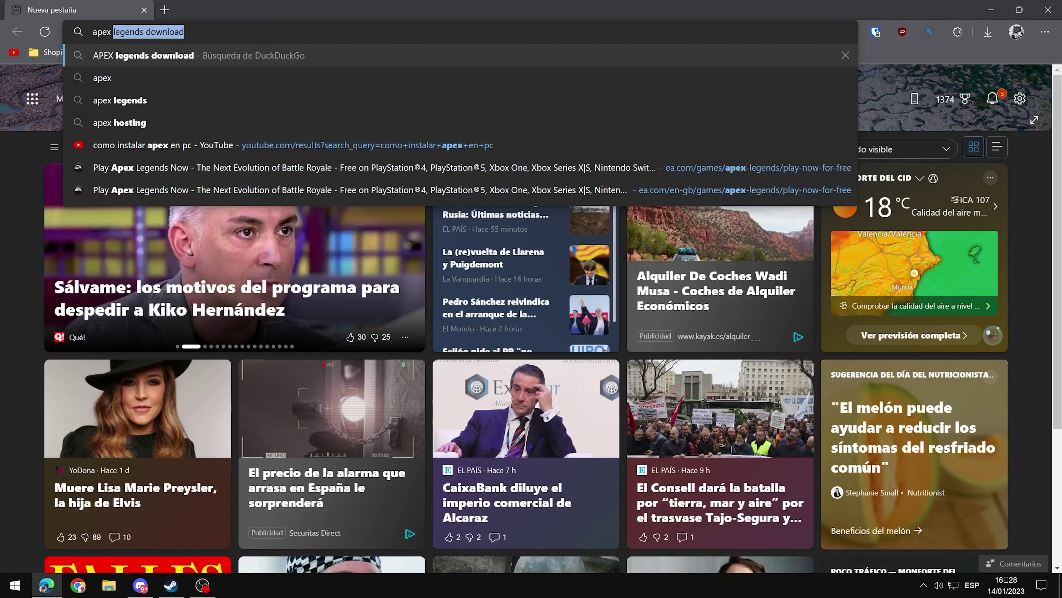
{"action": "type", "text": "legendsdownload"}
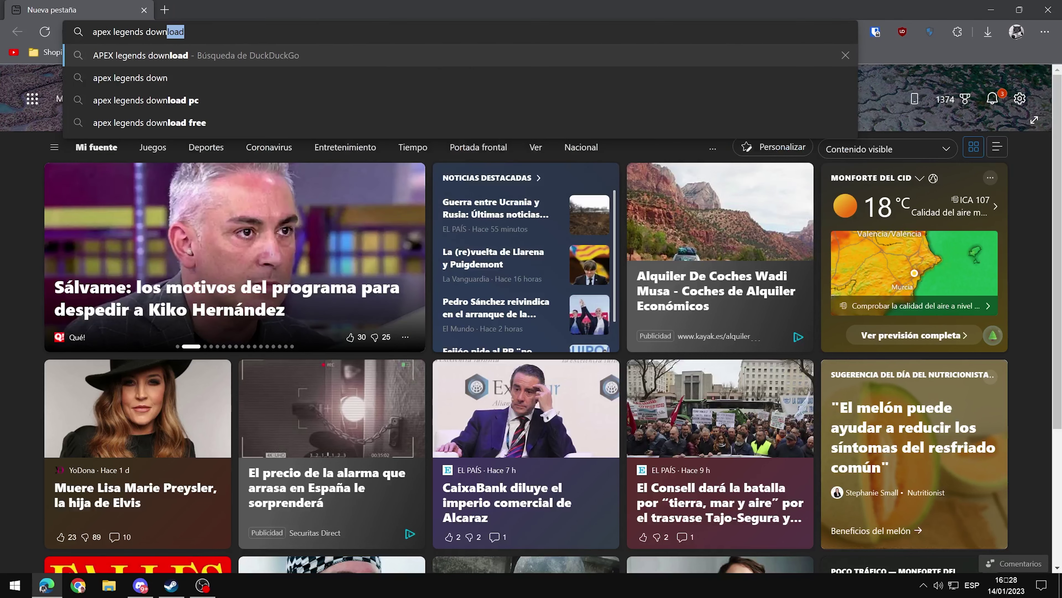
{"action": "key", "text": "Return"}
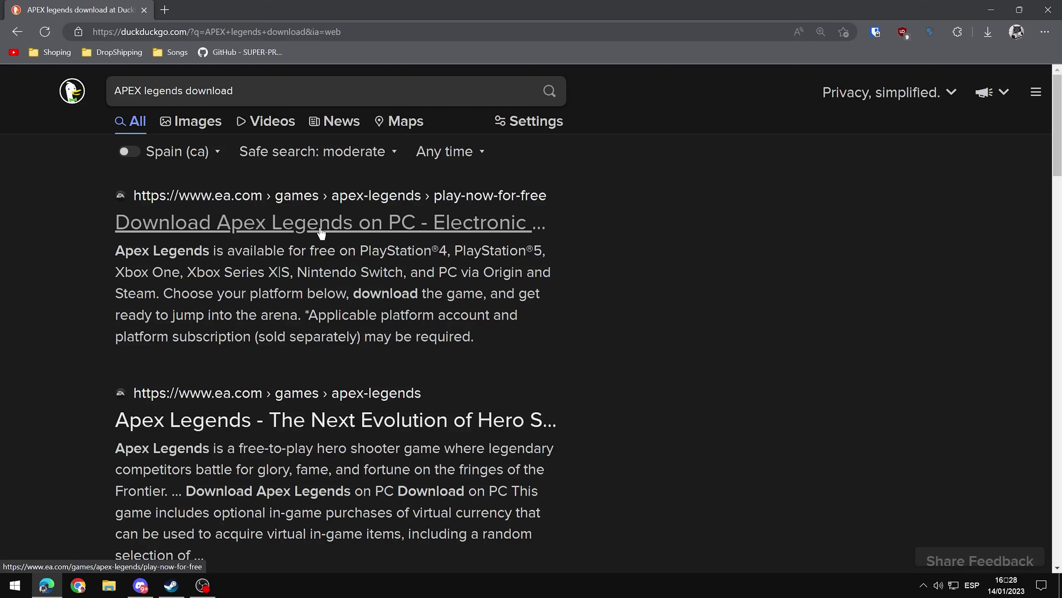
{"action": "left_click", "coordinate": [370, 232]}
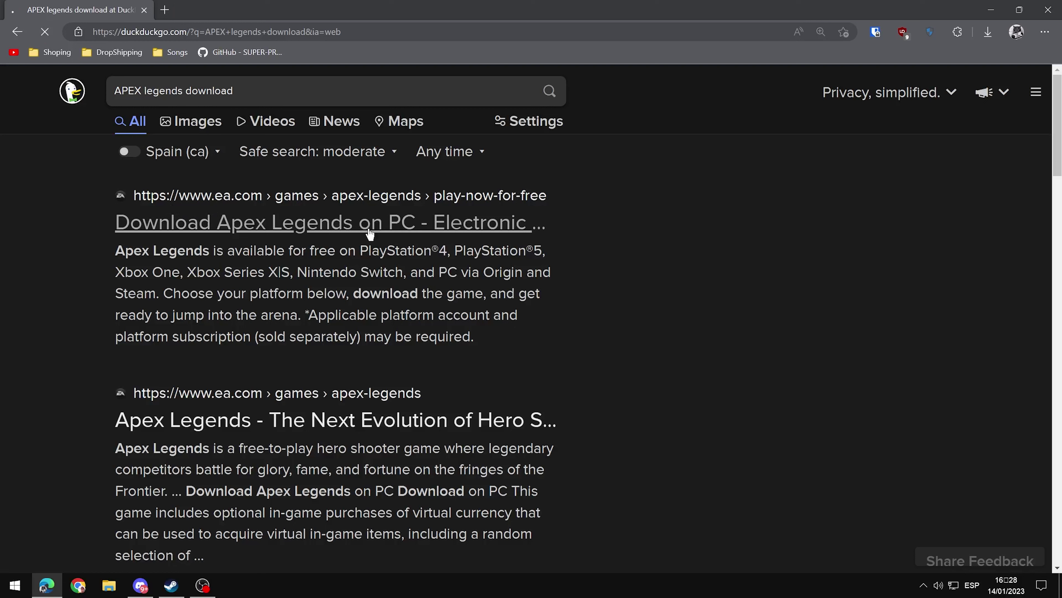
- Review the platform choices on EA's page, view the Steam on PC option's store page, and close it
{"action": "scroll", "coordinate": [616, 379], "scroll_direction": "down", "scroll_amount": 5}
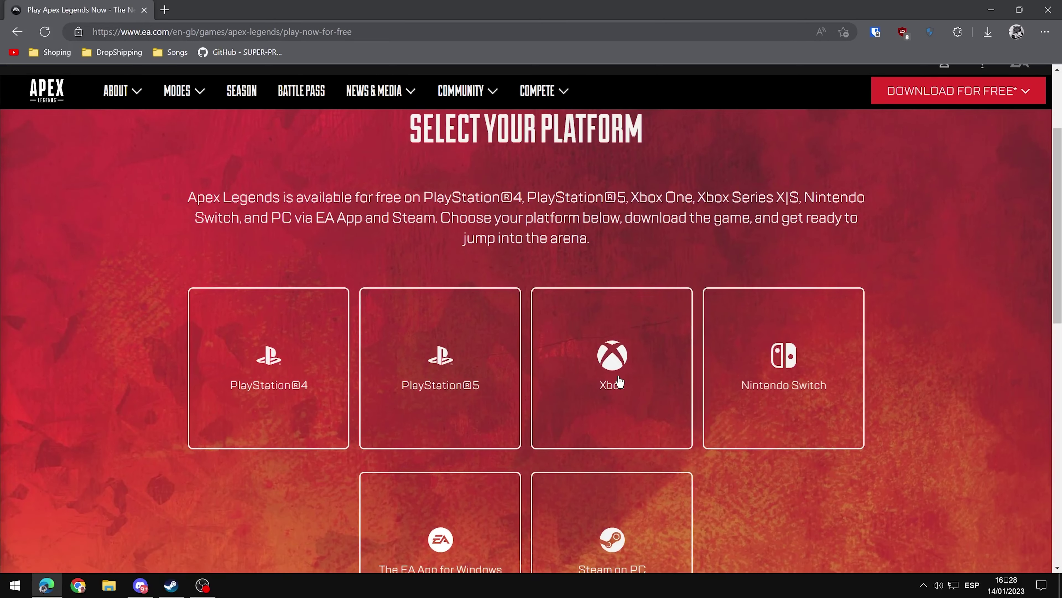
{"action": "scroll", "coordinate": [538, 347], "scroll_direction": "up", "scroll_amount": 2}
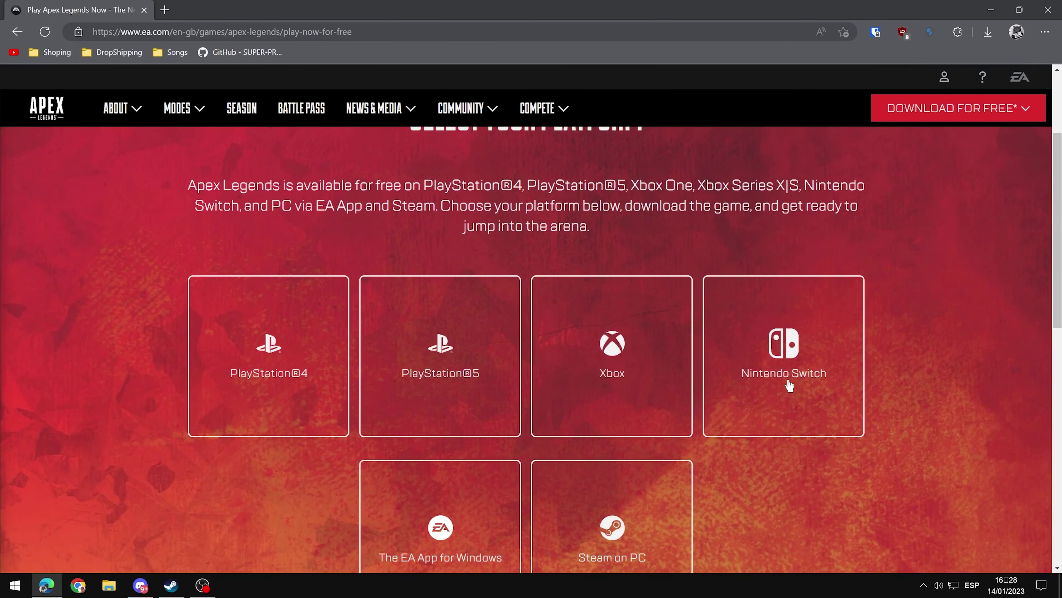
{"action": "scroll", "coordinate": [781, 368], "scroll_direction": "down", "scroll_amount": 2}
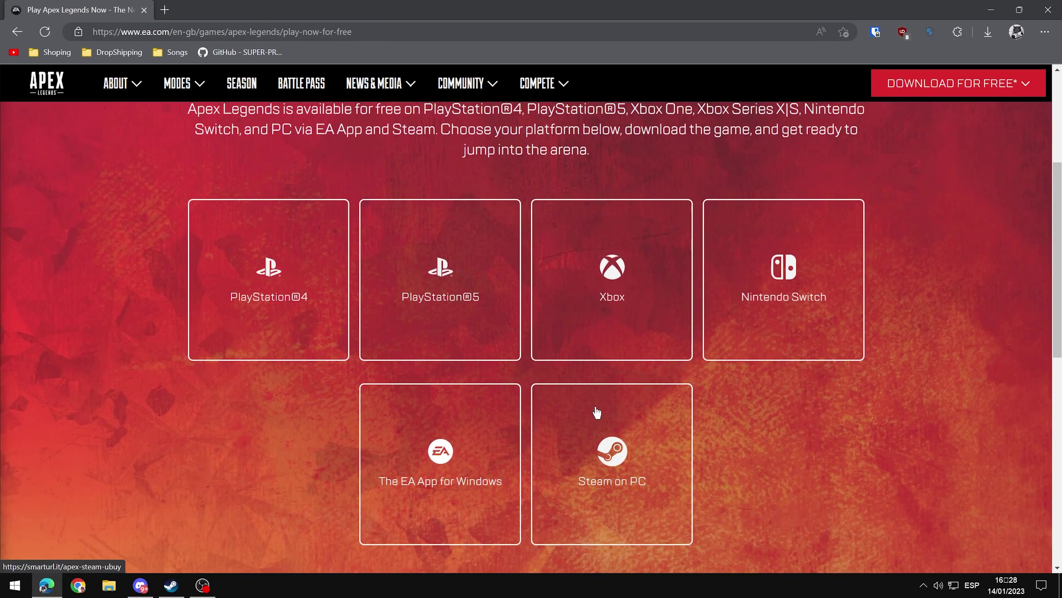
{"action": "left_click", "coordinate": [589, 442]}
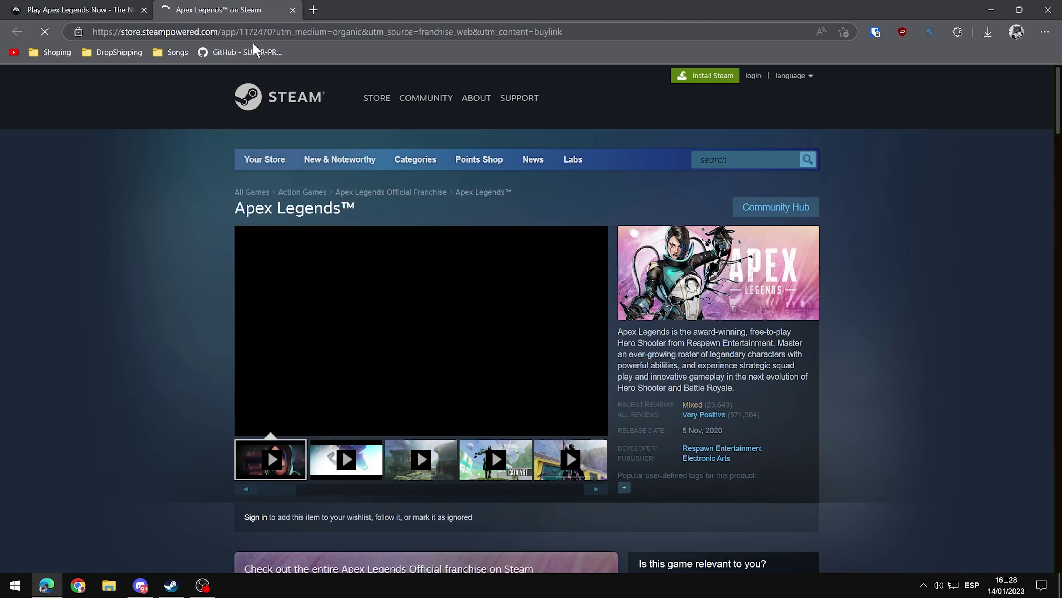
{"action": "scroll", "coordinate": [508, 322], "scroll_direction": "down", "scroll_amount": 3}
{"action": "scroll", "coordinate": [508, 323], "scroll_direction": "up", "scroll_amount": 3}
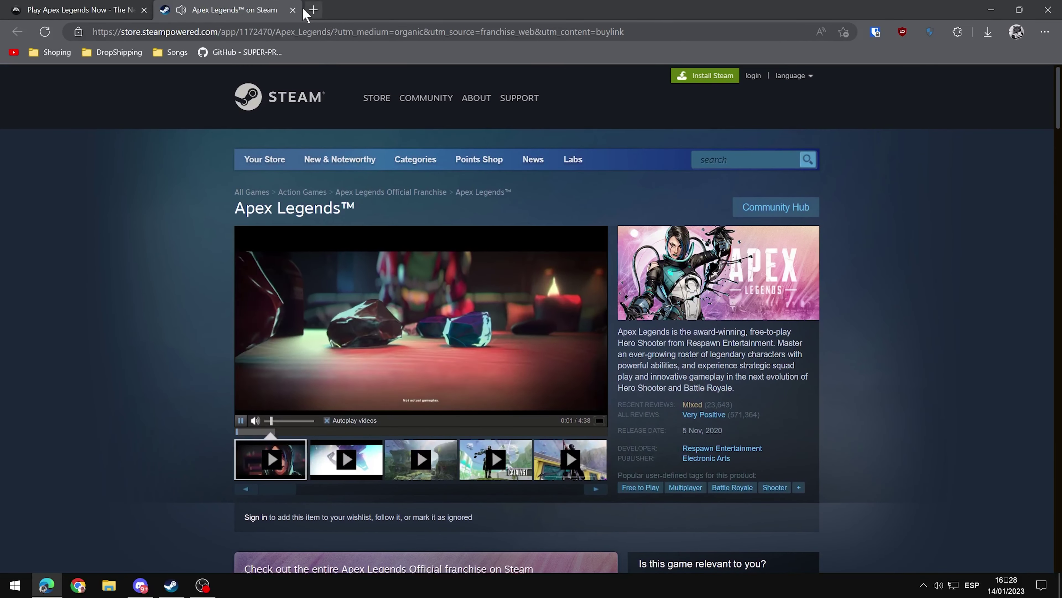
{"action": "left_click", "coordinate": [292, 10]}
{"action": "left_click", "coordinate": [171, 585]}
{"action": "scroll", "coordinate": [315, 190], "scroll_direction": "up", "scroll_amount": 10}
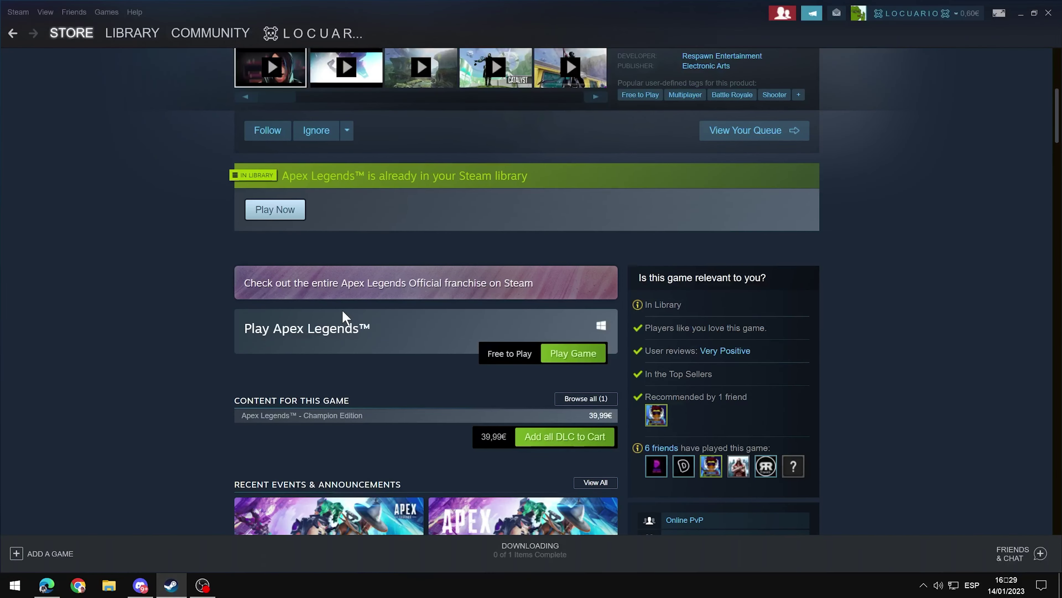
{"action": "scroll", "coordinate": [376, 290], "scroll_direction": "down", "scroll_amount": 5}
- Search the web for "steam download" in a new browser tab, view the official Steam installation page, and close it
{"action": "left_click", "coordinate": [46, 585]}
{"action": "left_click", "coordinate": [166, 11]}
{"action": "type", "text": "s"}
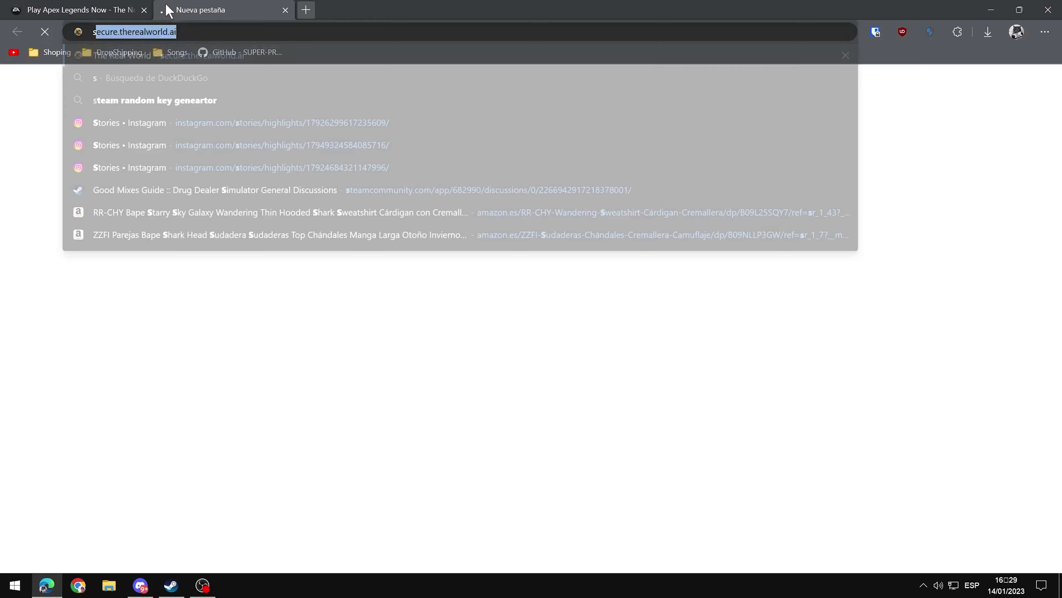
{"action": "type", "text": "team dow"}
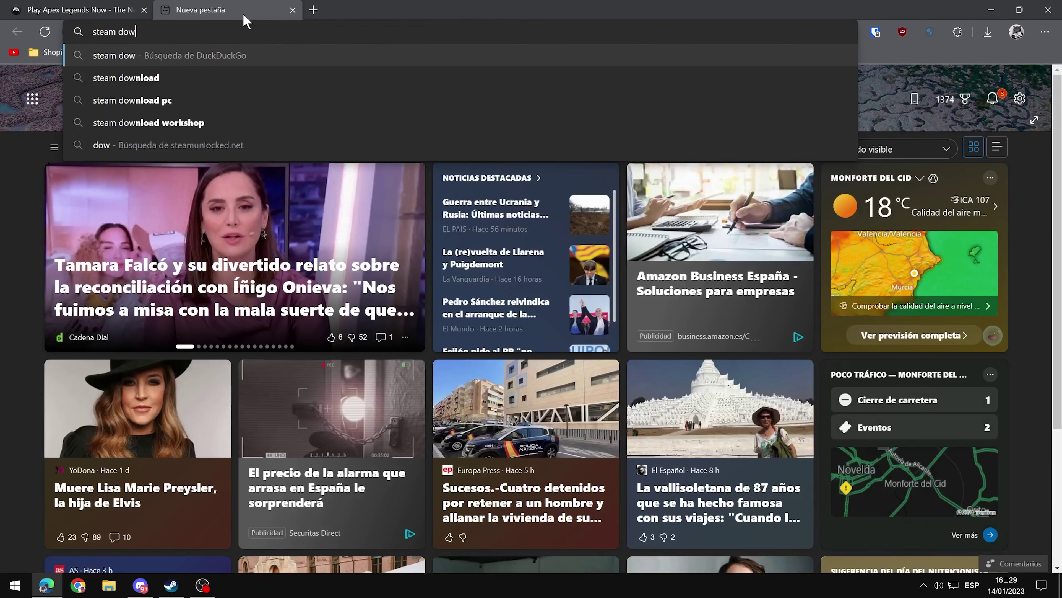
{"action": "type", "text": "nload"}
{"action": "key", "text": "Return"}
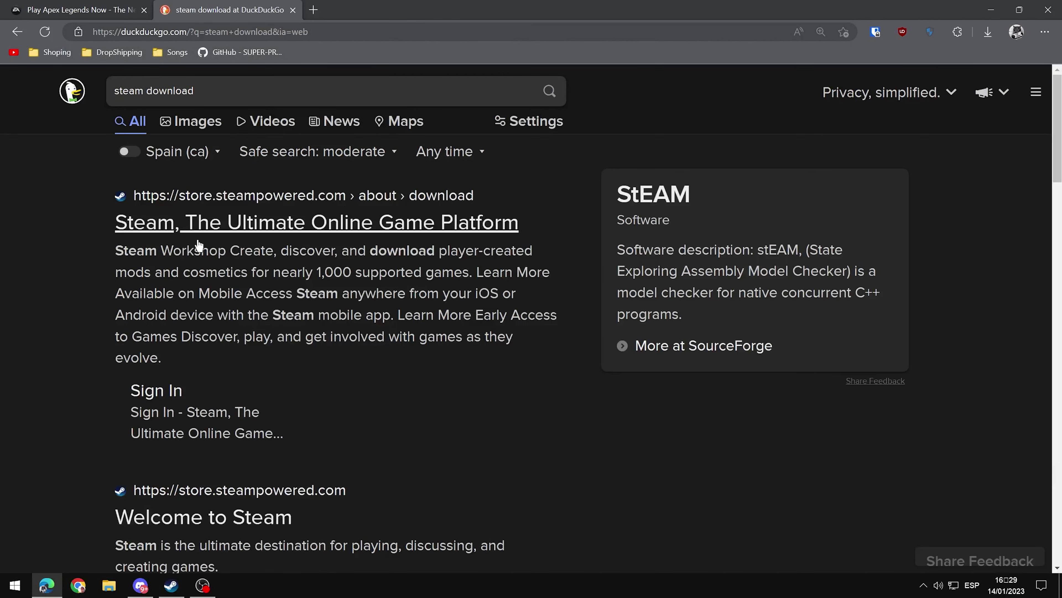
{"action": "left_click", "coordinate": [190, 225]}
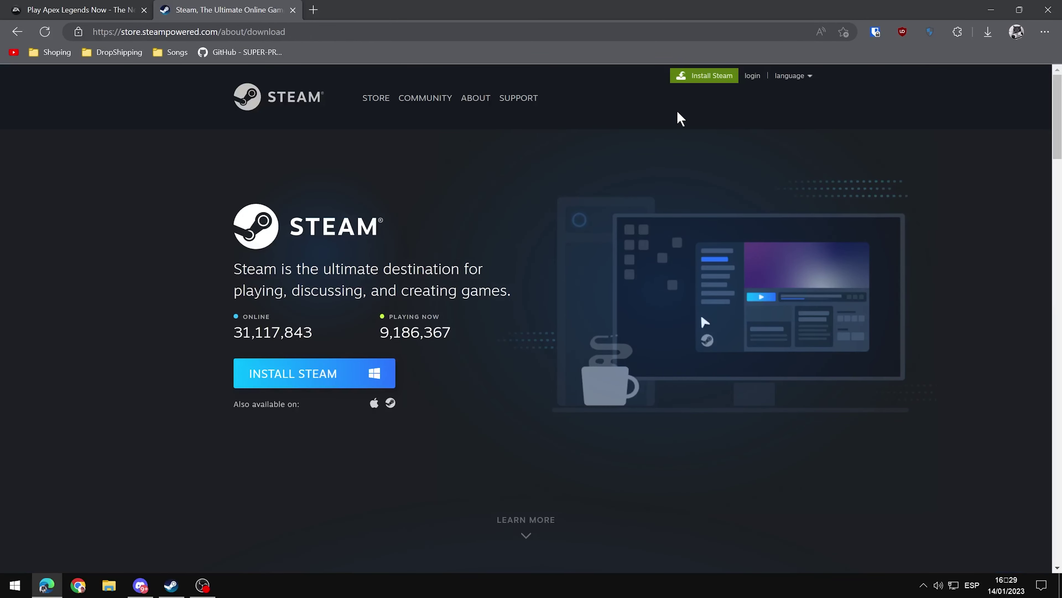
{"action": "left_click", "coordinate": [293, 10]}
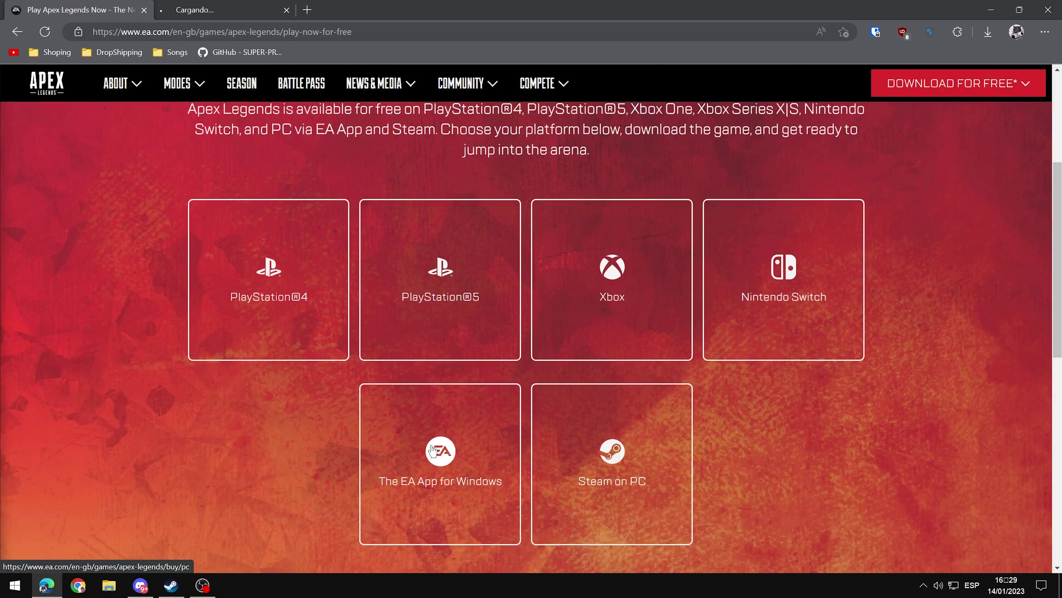
- View the EA App for Windows page for Apex Legends, check its Play for free instructions, and dismiss them
{"action": "left_click", "coordinate": [220, 8]}
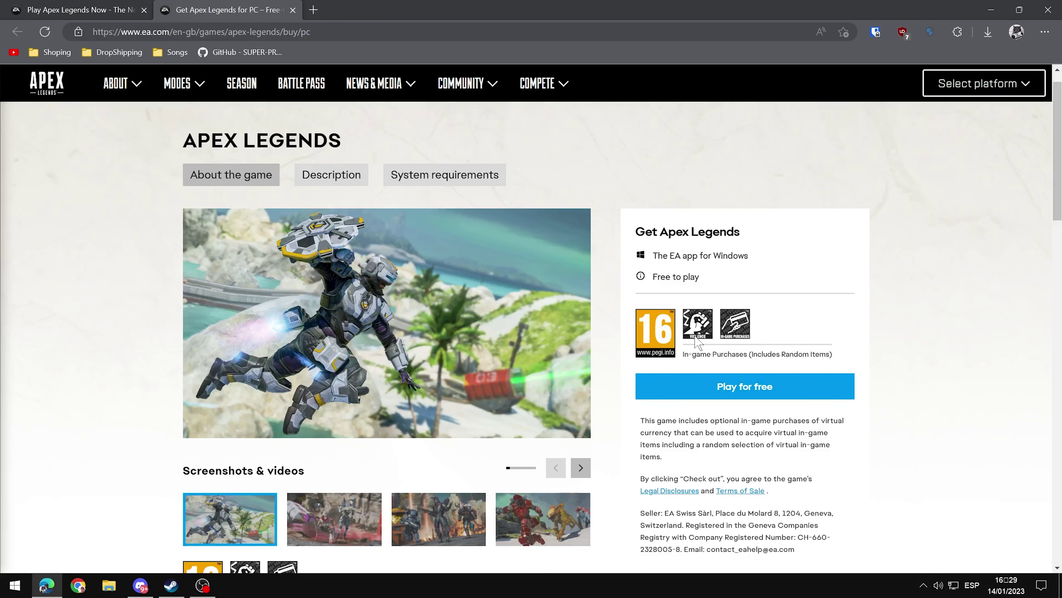
{"action": "scroll", "coordinate": [697, 341], "scroll_direction": "down", "scroll_amount": 2}
{"action": "scroll", "coordinate": [698, 309], "scroll_direction": "up", "scroll_amount": 2}
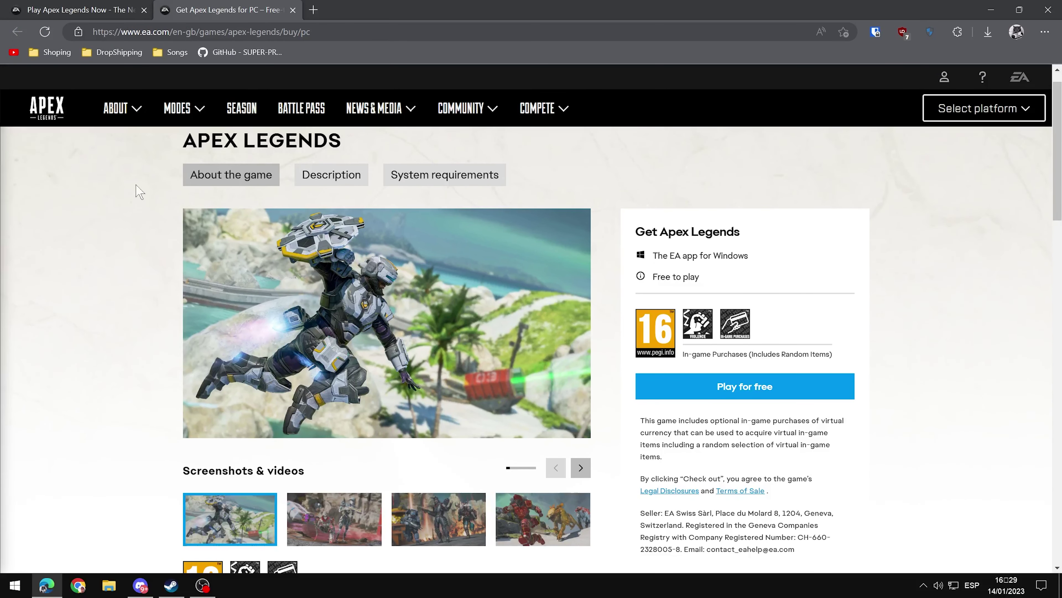
{"action": "left_click", "coordinate": [782, 391]}
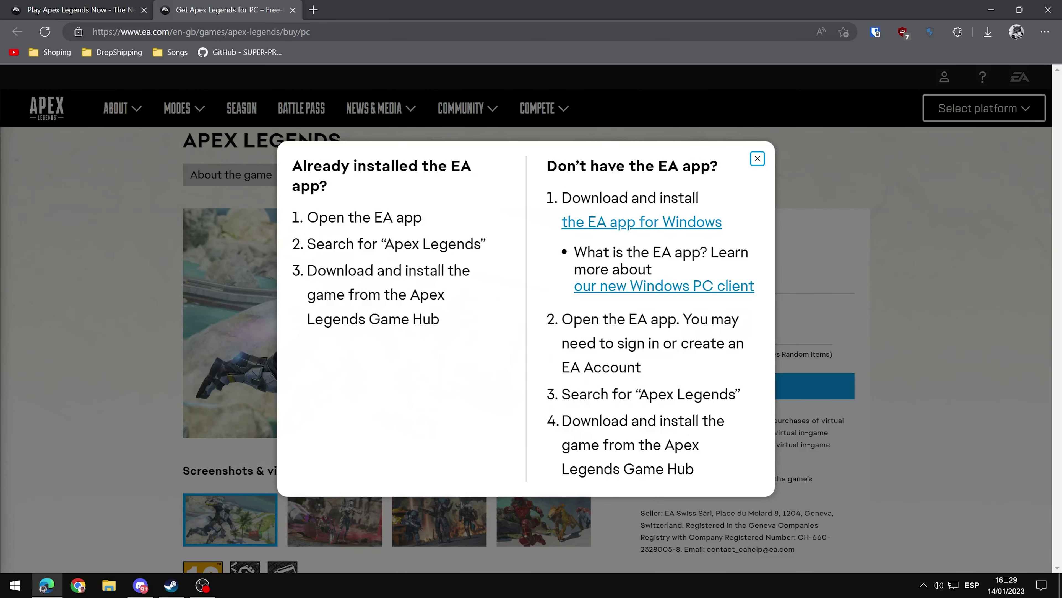
{"action": "left_click", "coordinate": [757, 160]}
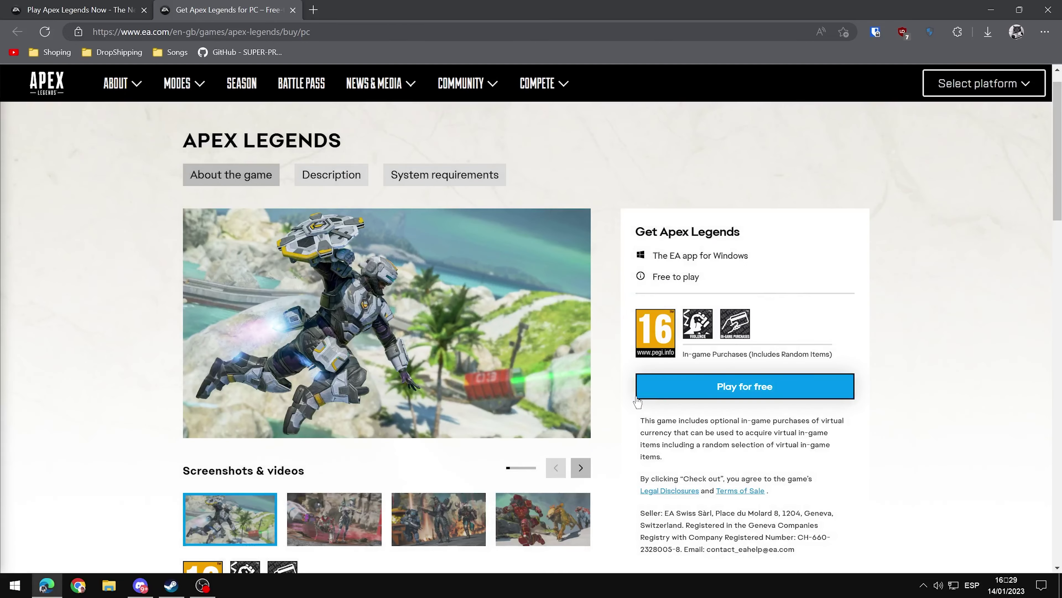
- Look over the game details on the EA App for Windows page, and close it to return to the platform choices
{"action": "scroll", "coordinate": [550, 422], "scroll_direction": "down", "scroll_amount": 8}
{"action": "scroll", "coordinate": [355, 413], "scroll_direction": "up", "scroll_amount": 8}
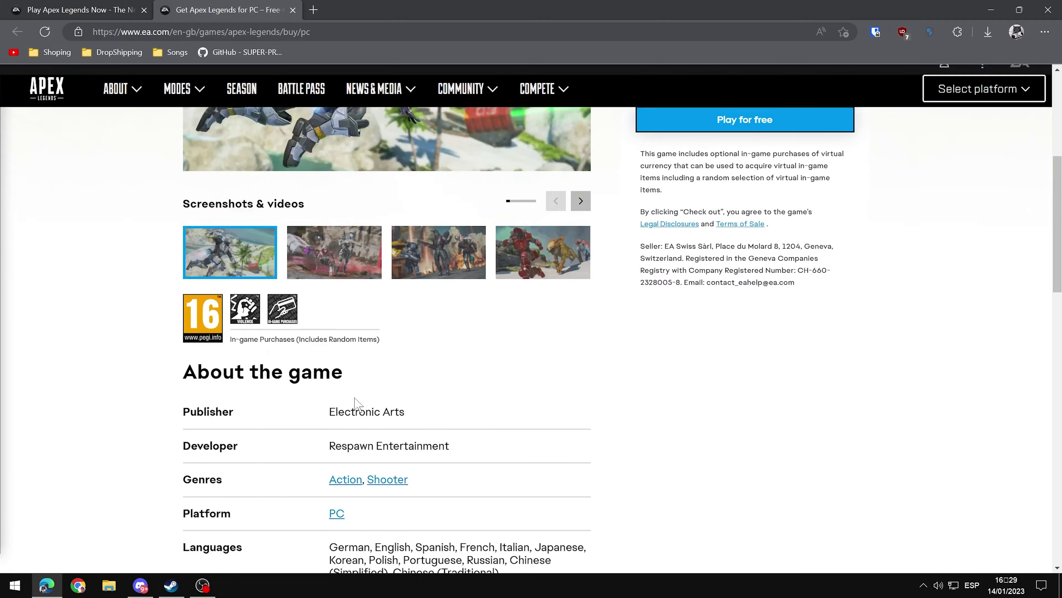
{"action": "left_click", "coordinate": [293, 9]}
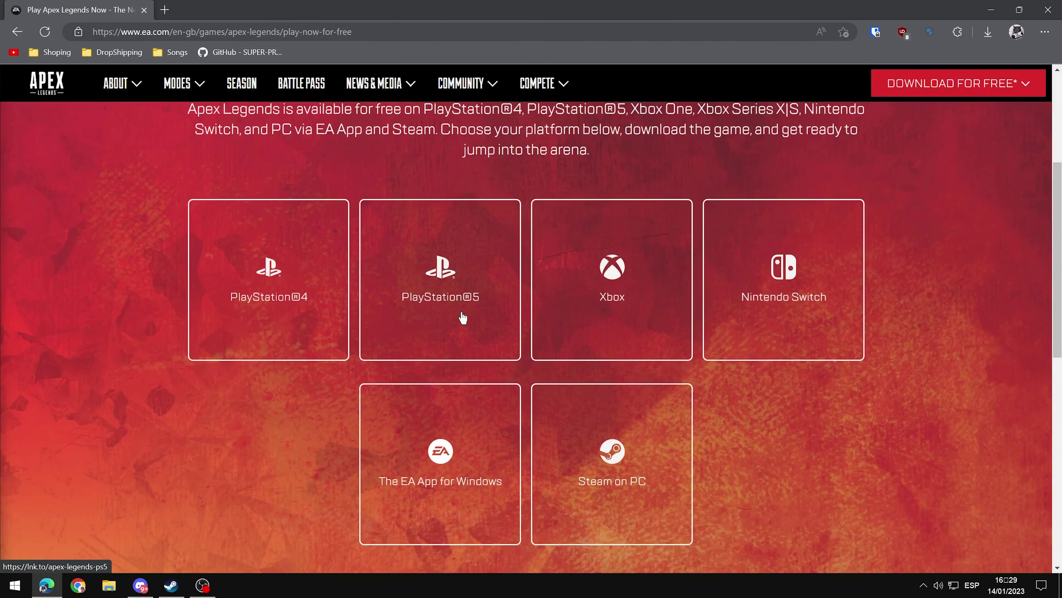
{"action": "scroll", "coordinate": [446, 373], "scroll_direction": "down", "scroll_amount": 5}
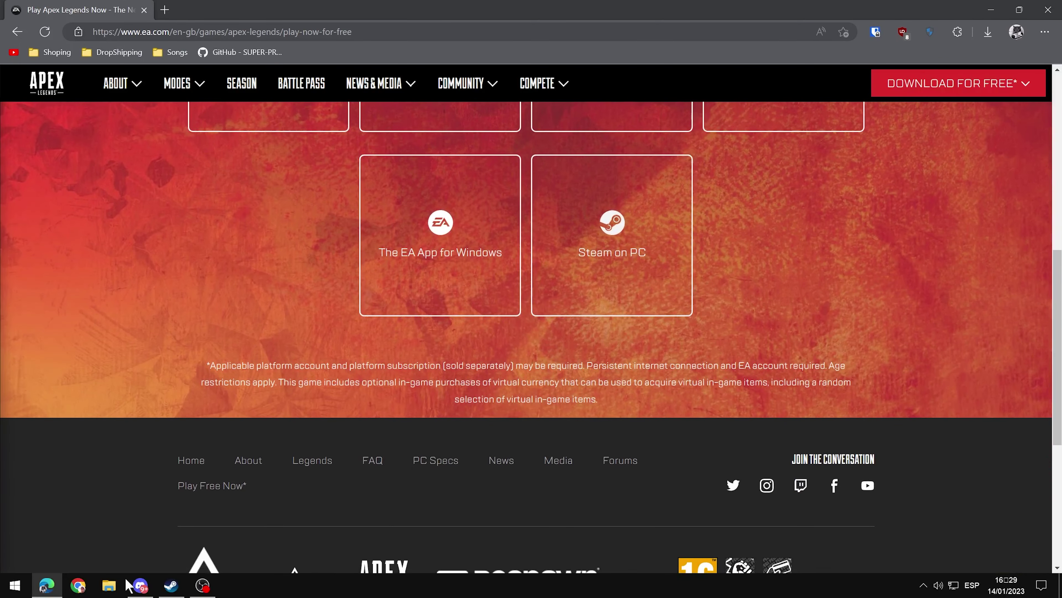
- Switch back to Steam and look over the Apex Legends™ store page
{"action": "left_click", "coordinate": [177, 591]}
{"action": "scroll", "coordinate": [391, 293], "scroll_direction": "up", "scroll_amount": 7}
{"action": "scroll", "coordinate": [403, 124], "scroll_direction": "down", "scroll_amount": 4}
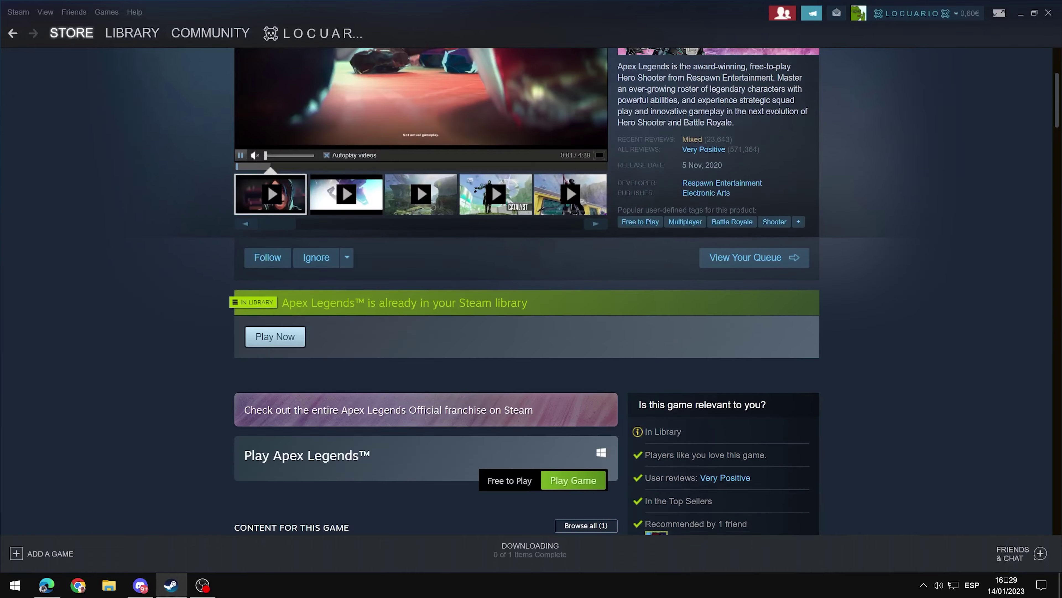
- Search the computer for "epic" and launch the Epic Games Launcher
{"action": "key", "text": "super"}
{"action": "type", "text": "ep"}
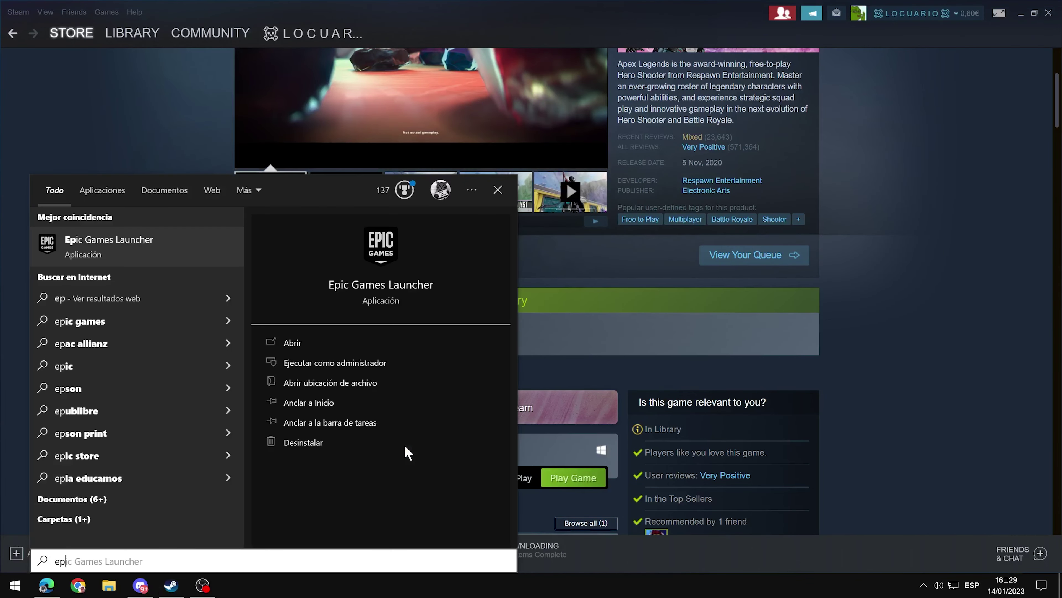
{"action": "type", "text": "ic"}
{"action": "key", "text": "Return"}
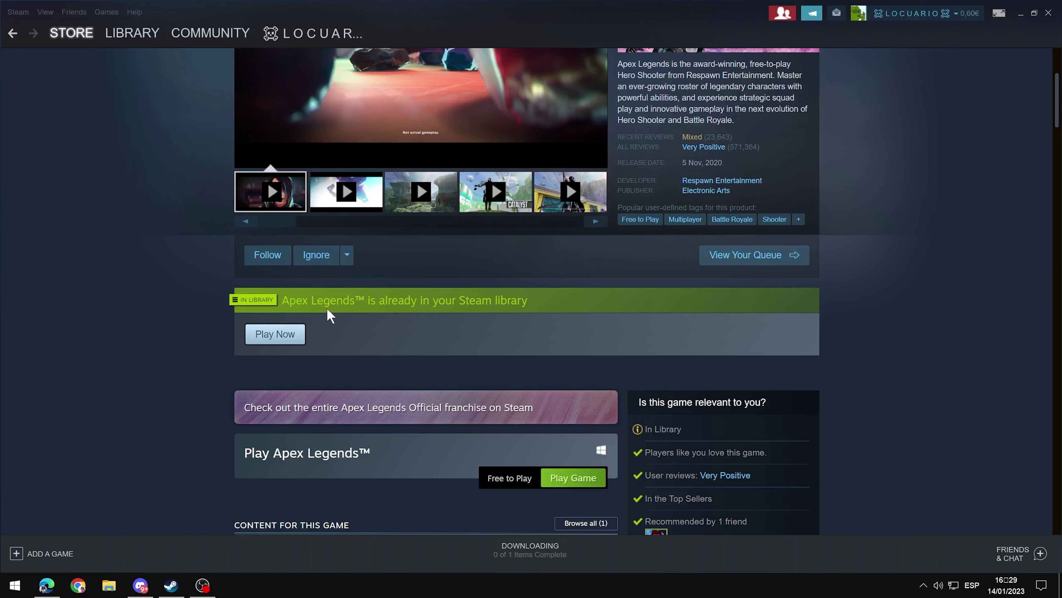
- Look over the Apex Legends™ store page and go back to the Steam library home
{"action": "scroll", "coordinate": [344, 242], "scroll_direction": "down", "scroll_amount": 1}
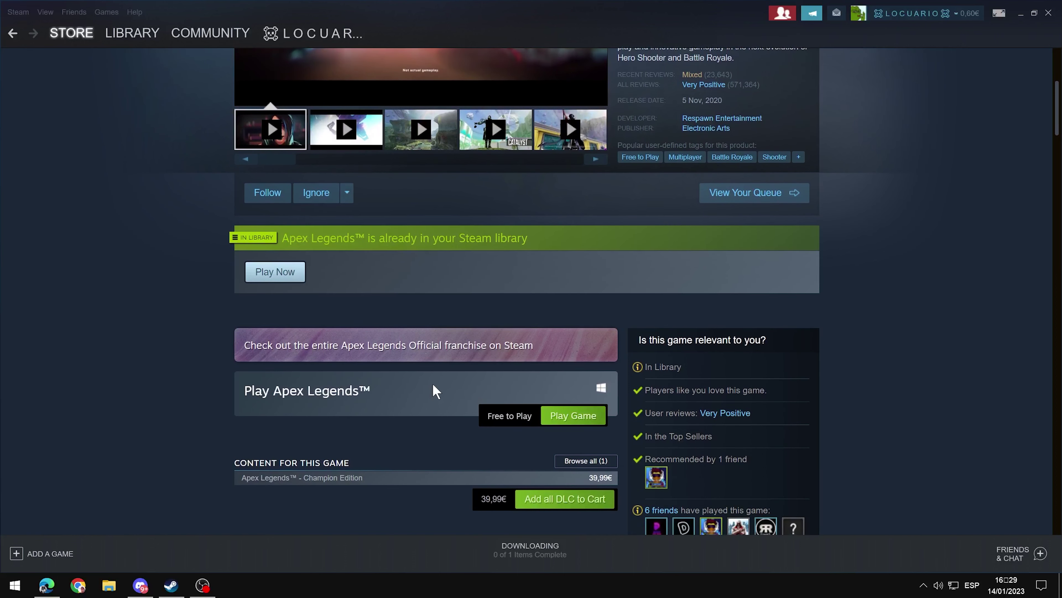
{"action": "scroll", "coordinate": [138, 297], "scroll_direction": "up", "scroll_amount": 2}
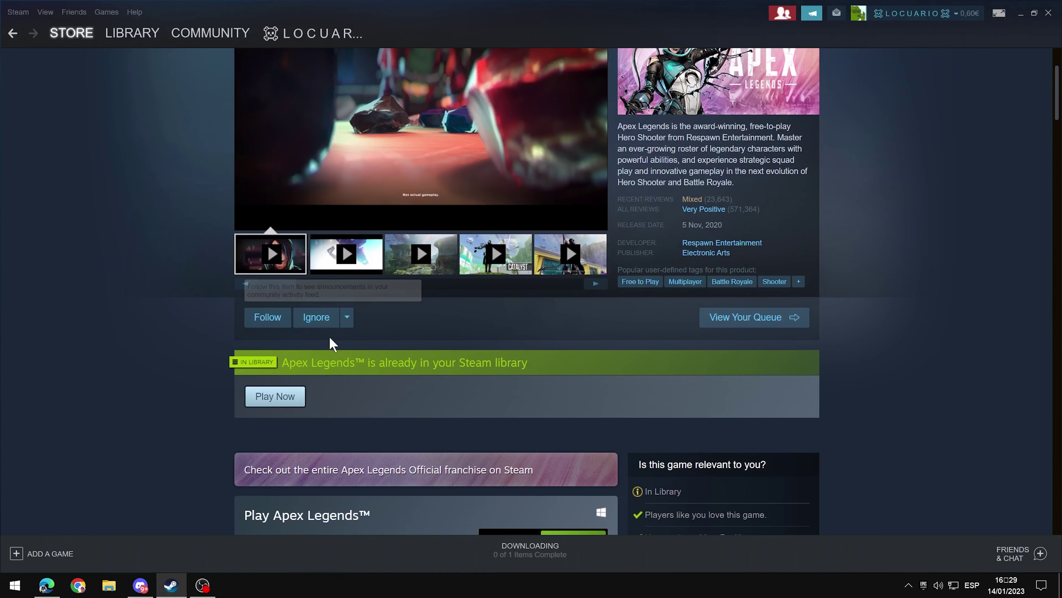
{"action": "scroll", "coordinate": [211, 391], "scroll_direction": "up", "scroll_amount": 2}
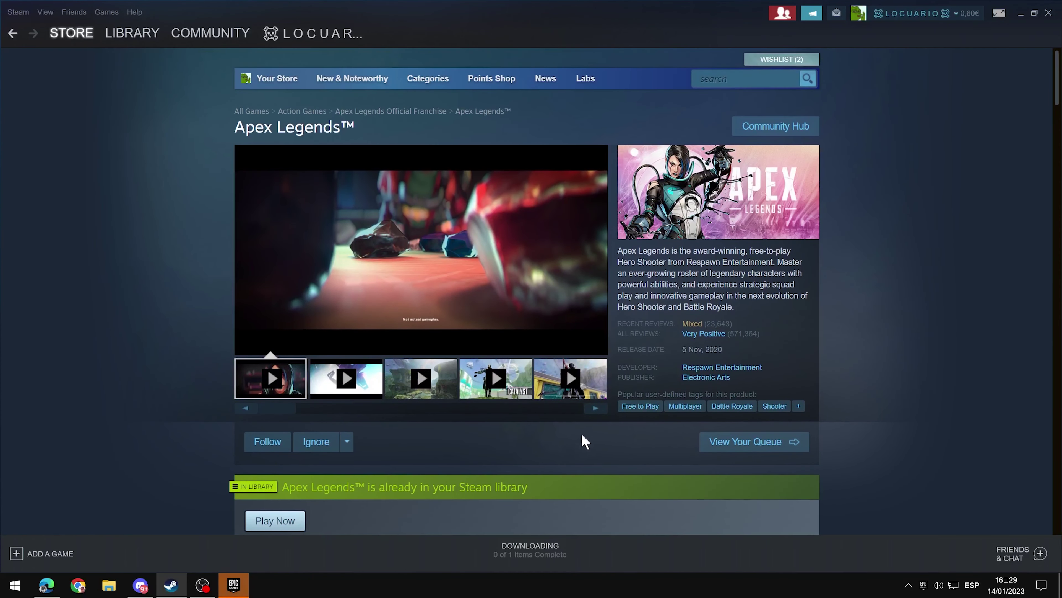
{"action": "scroll", "coordinate": [544, 376], "scroll_direction": "down", "scroll_amount": 1}
{"action": "left_click", "coordinate": [14, 33]}
{"action": "left_click", "coordinate": [14, 33]}
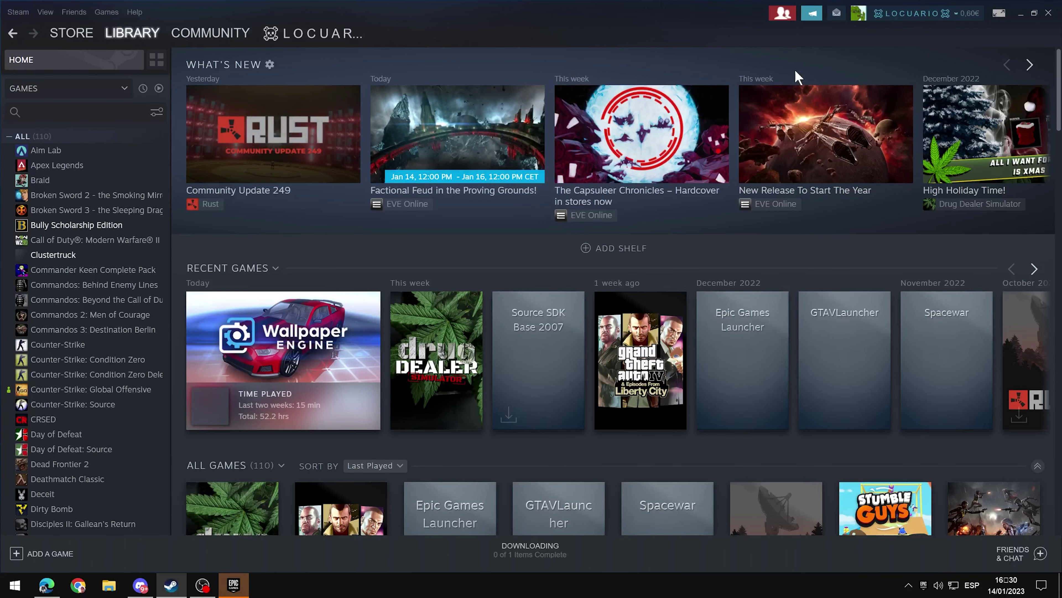
- Search the Steam store for "apex legends" and open the store page of the free Apex Legends™
{"action": "mouse_move", "coordinate": [107, 51]}
{"action": "mouse_move", "coordinate": [69, 36]}
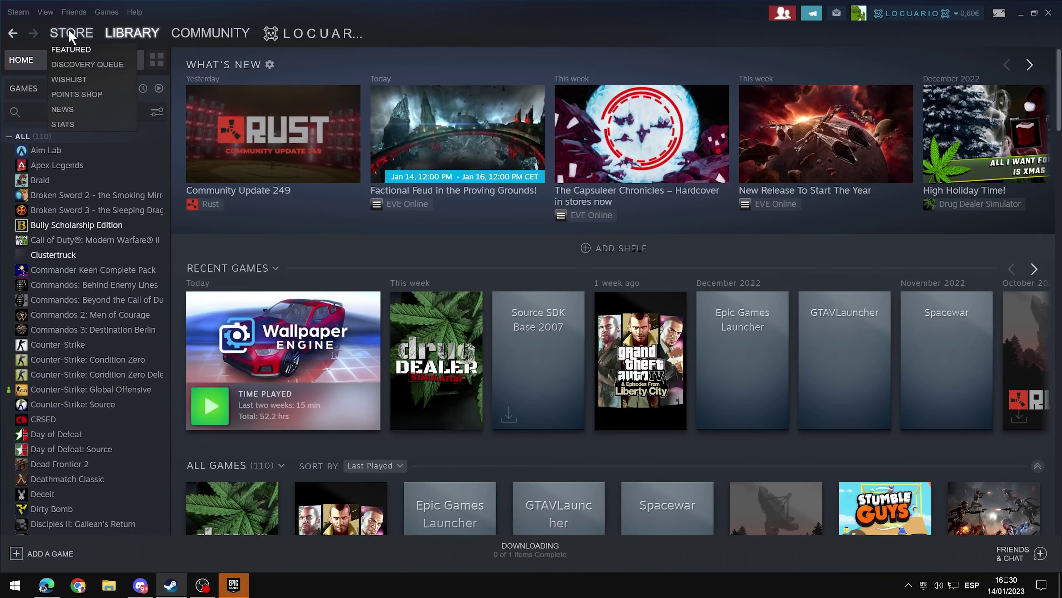
{"action": "left_click", "coordinate": [72, 33]}
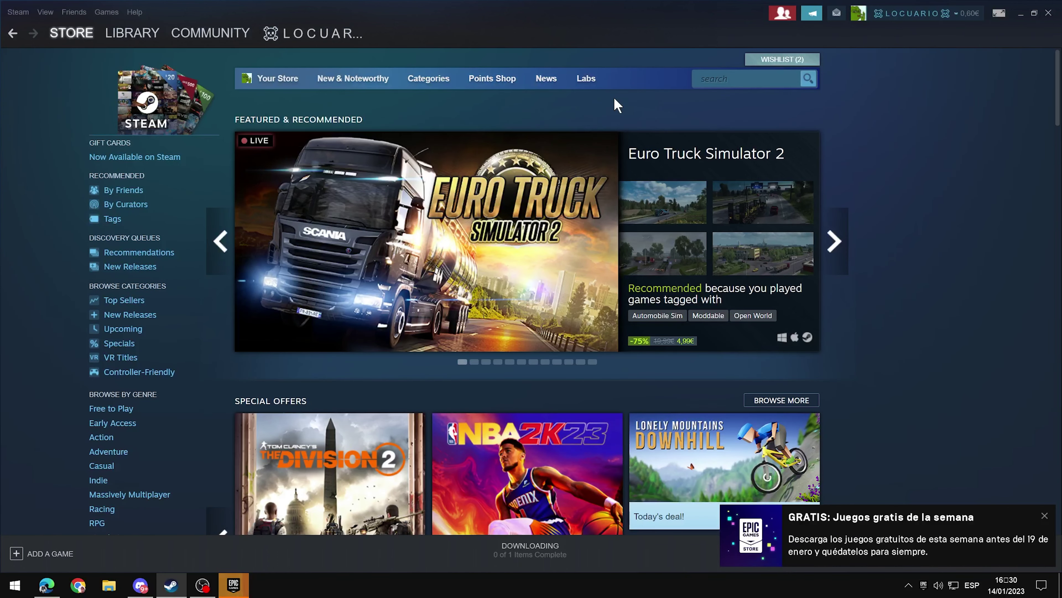
{"action": "left_click", "coordinate": [736, 79]}
{"action": "type", "text": "apex legends"}
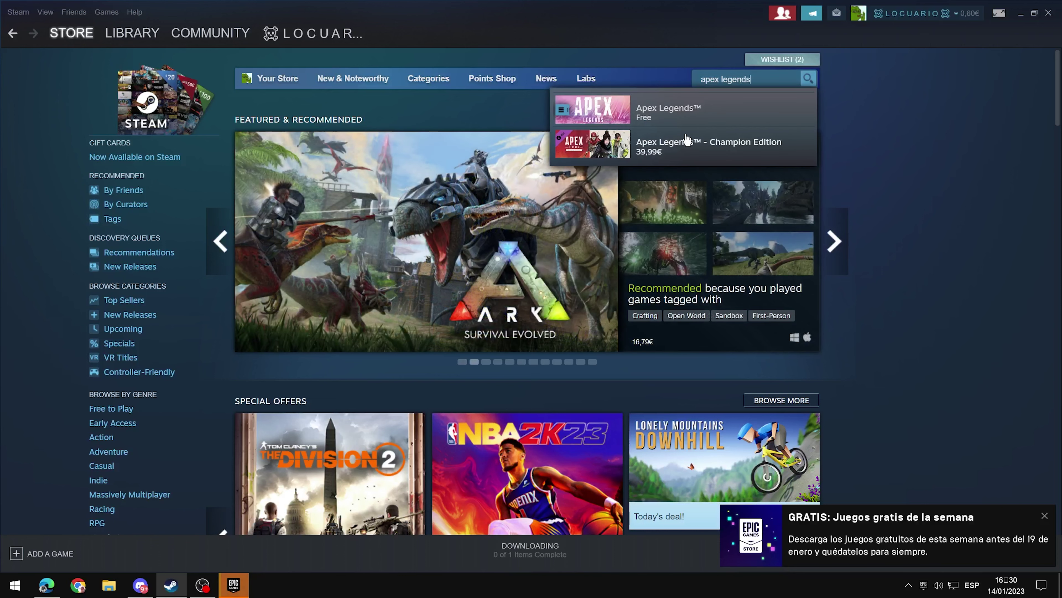
{"action": "left_click", "coordinate": [665, 103]}
- Start installing Apex Legends from its store page, keeping the desktop shortcut and the C:\Program Files (x86)\Steam location
{"action": "scroll", "coordinate": [607, 293], "scroll_direction": "down", "scroll_amount": 5}
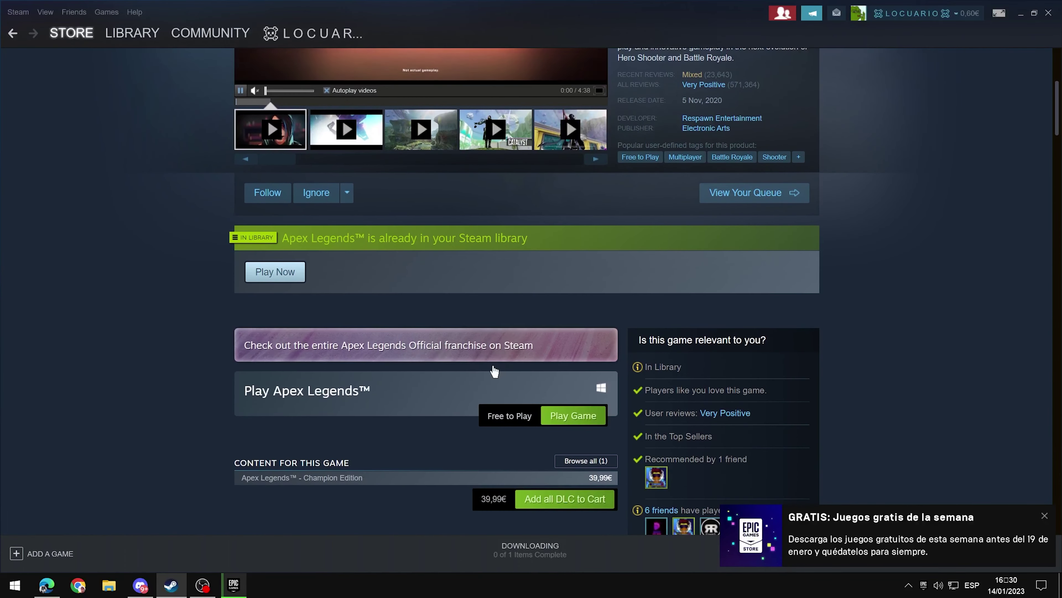
{"action": "left_click", "coordinate": [584, 419]}
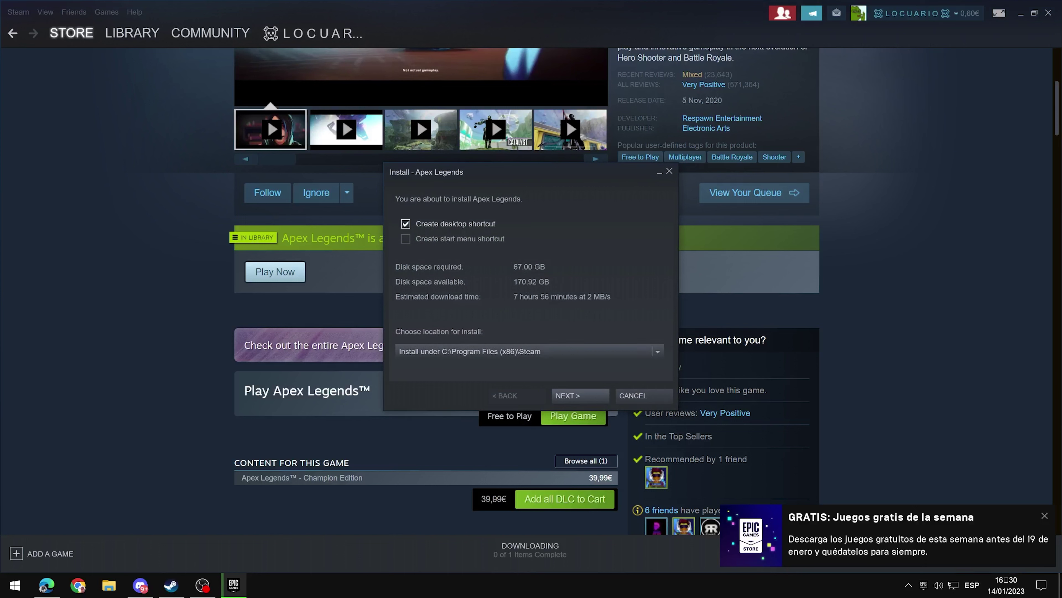
{"action": "left_click", "coordinate": [585, 398]}
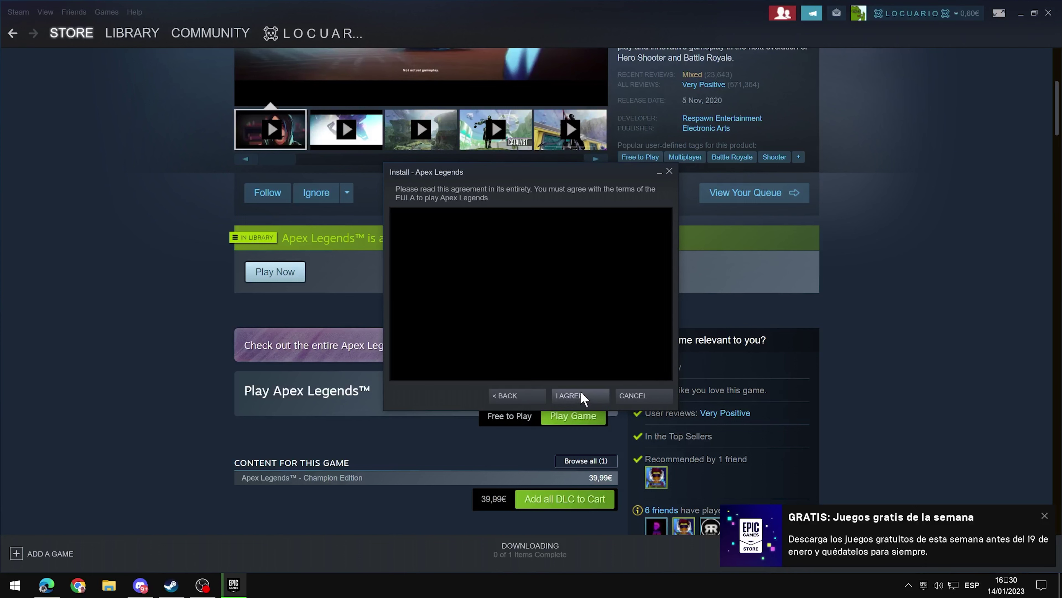
- Set the license agreement language to Español - España (Spanish - Spain) and agree to the terms
{"action": "left_click", "coordinate": [571, 228]}
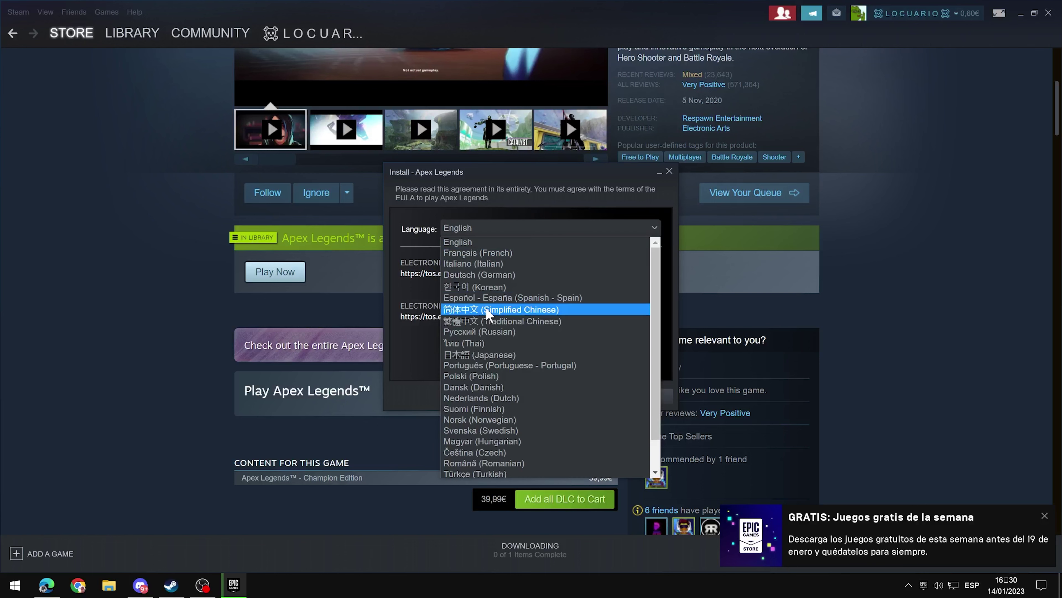
{"action": "scroll", "coordinate": [486, 376], "scroll_direction": "down", "scroll_amount": 1}
{"action": "scroll", "coordinate": [481, 419], "scroll_direction": "up", "scroll_amount": 1}
{"action": "left_click", "coordinate": [477, 297]}
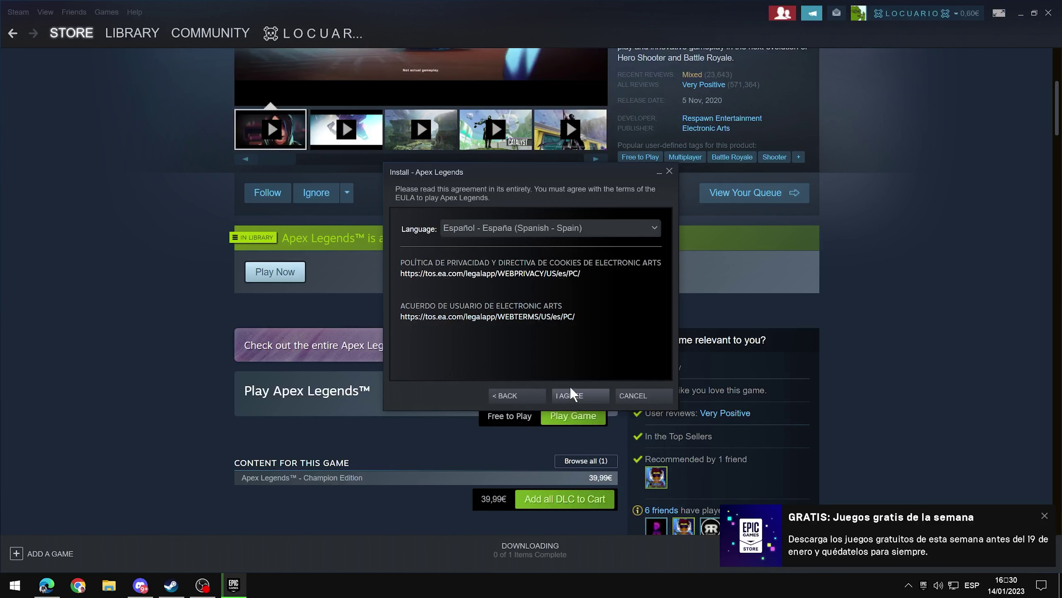
{"action": "left_click", "coordinate": [570, 396]}
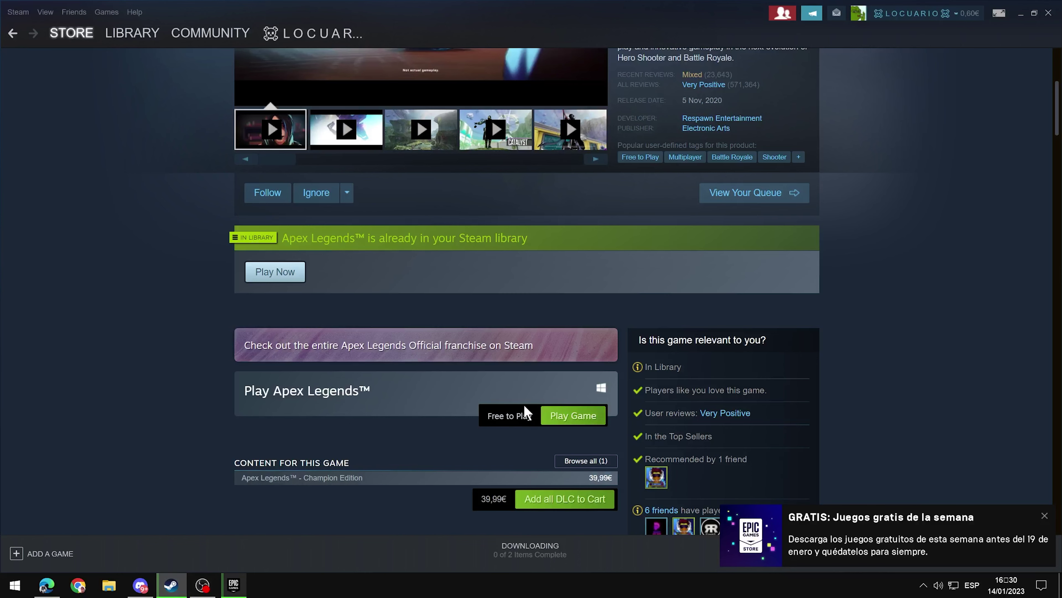
- Go back to the Steam library and open the Apex Legends page to check its download
{"action": "scroll", "coordinate": [526, 412], "scroll_direction": "up", "scroll_amount": 5}
{"action": "scroll", "coordinate": [448, 341], "scroll_direction": "down", "scroll_amount": 6}
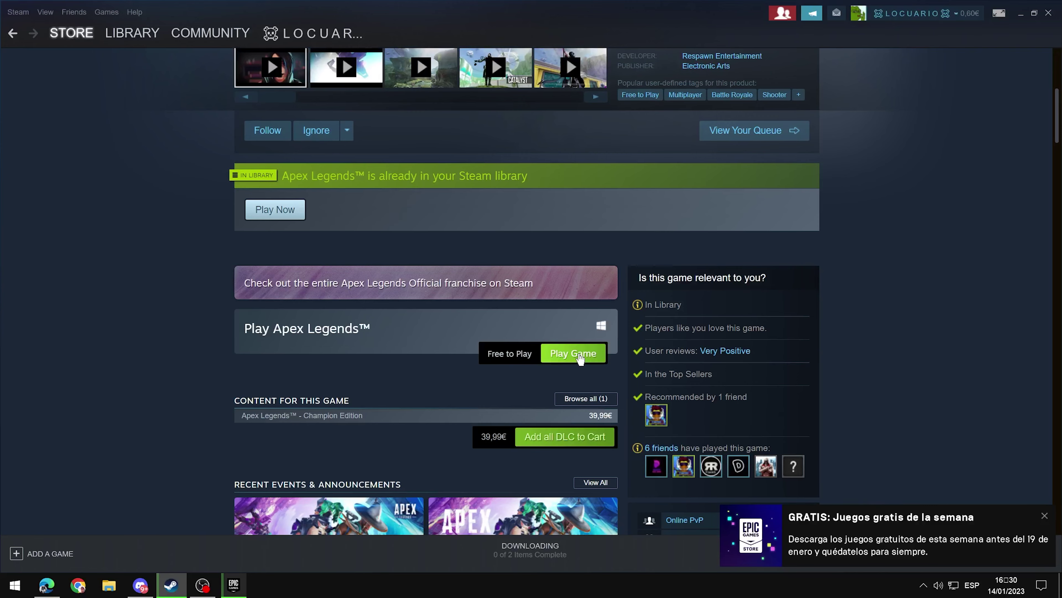
{"action": "left_click", "coordinate": [15, 35]}
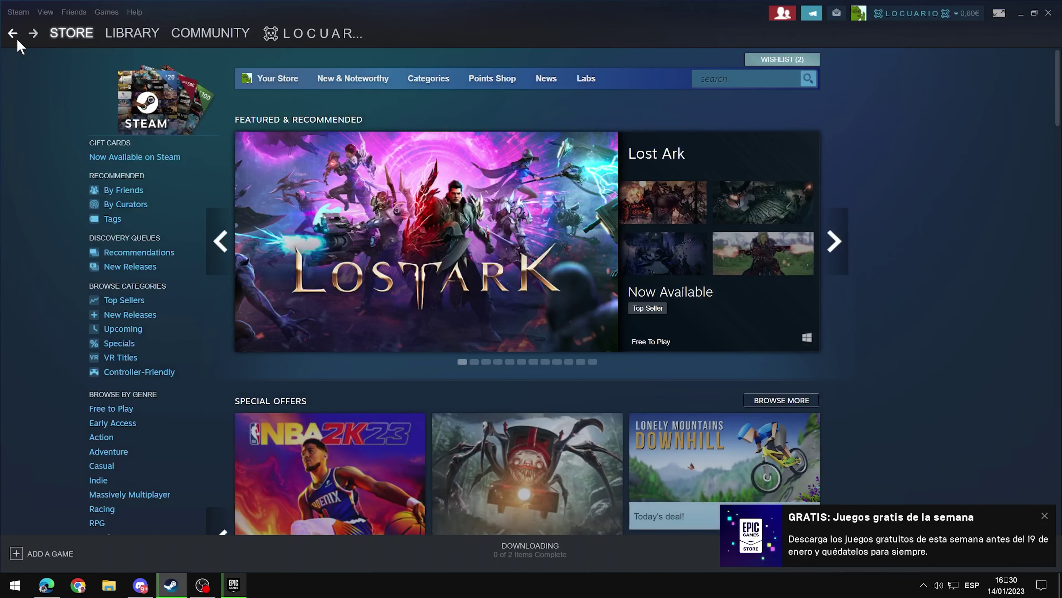
{"action": "left_click", "coordinate": [15, 34]}
{"action": "left_click", "coordinate": [81, 164]}
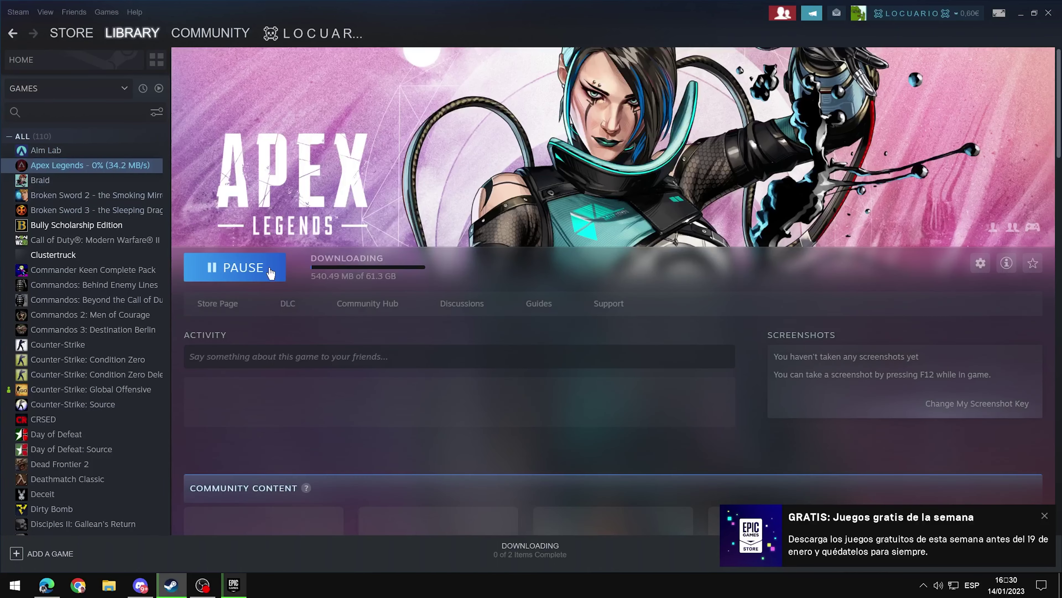